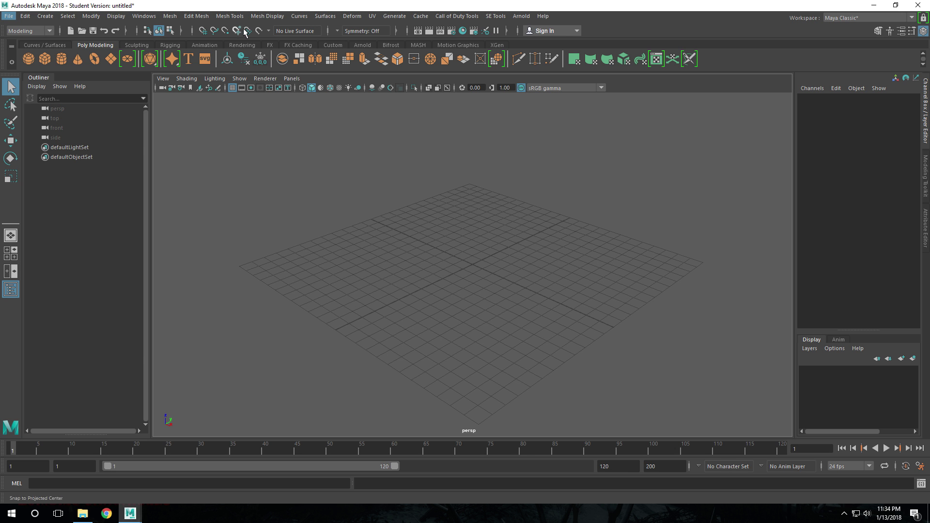
- Import p7_fxanim_zm_zod_mechanical_stairs.ma from Explorer into the Maya viewport and maximize Maya again
double_click(255, 7)
drag(256, 7, 481, 29)
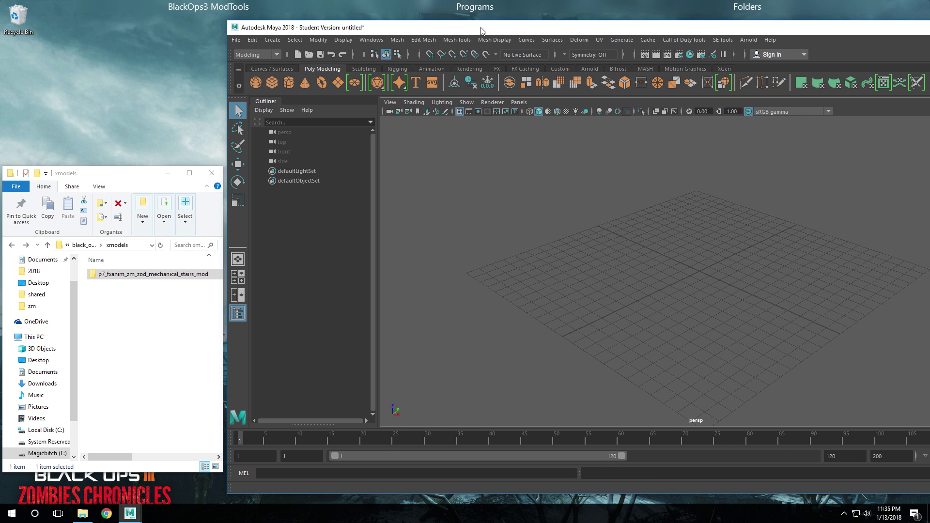
double_click(122, 274)
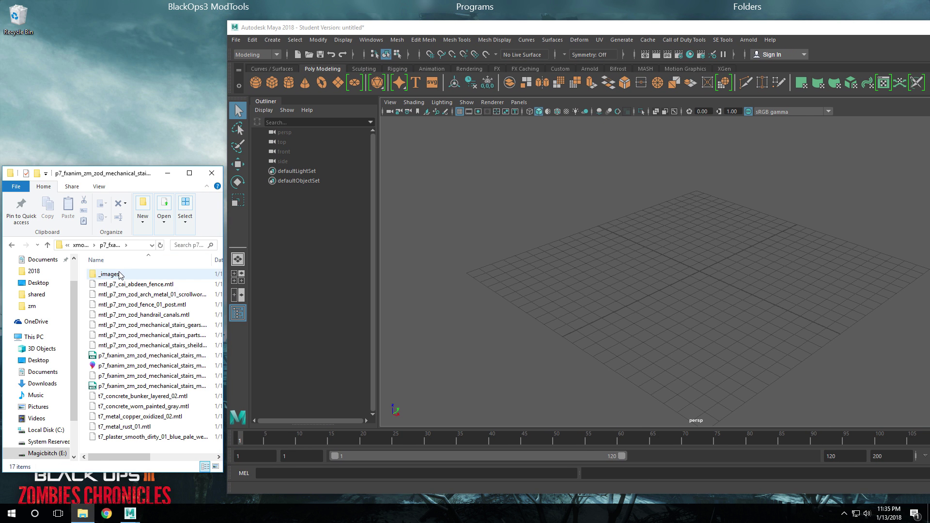
click(125, 356)
drag(125, 357, 544, 287)
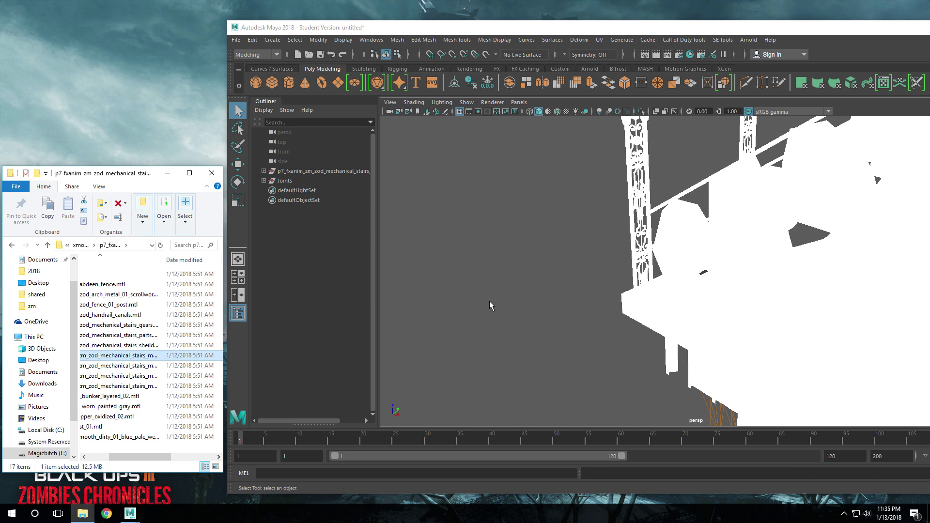
double_click(625, 30)
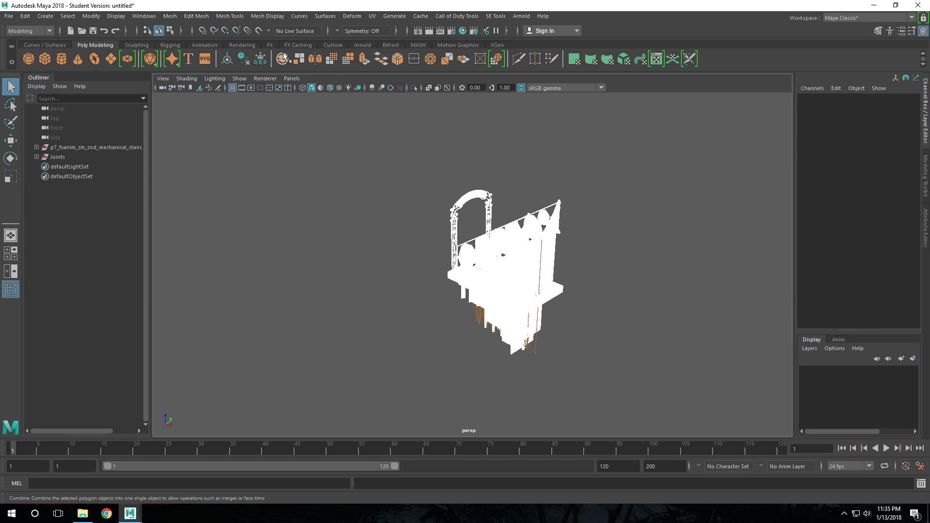
click(272, 80)
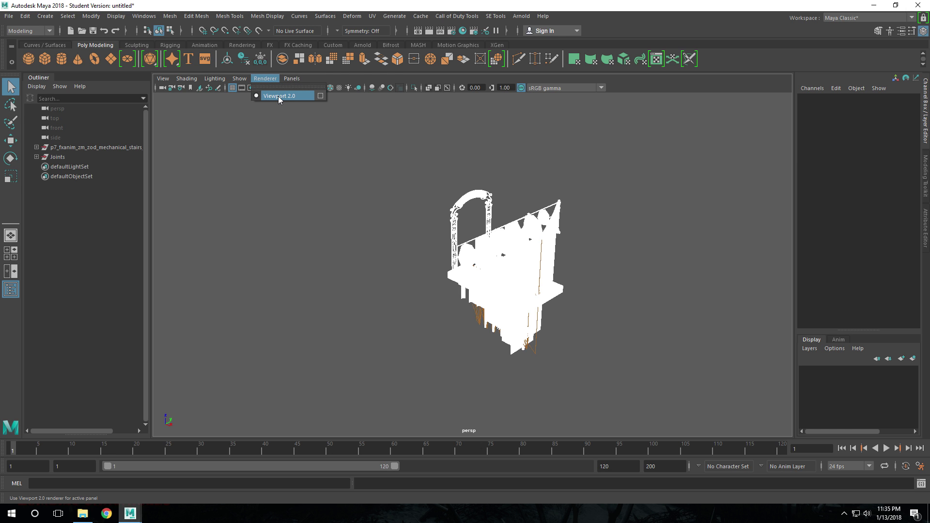
- Set the viewport renderer to Viewport 2.0 and turn on textured display (6)
click(278, 96)
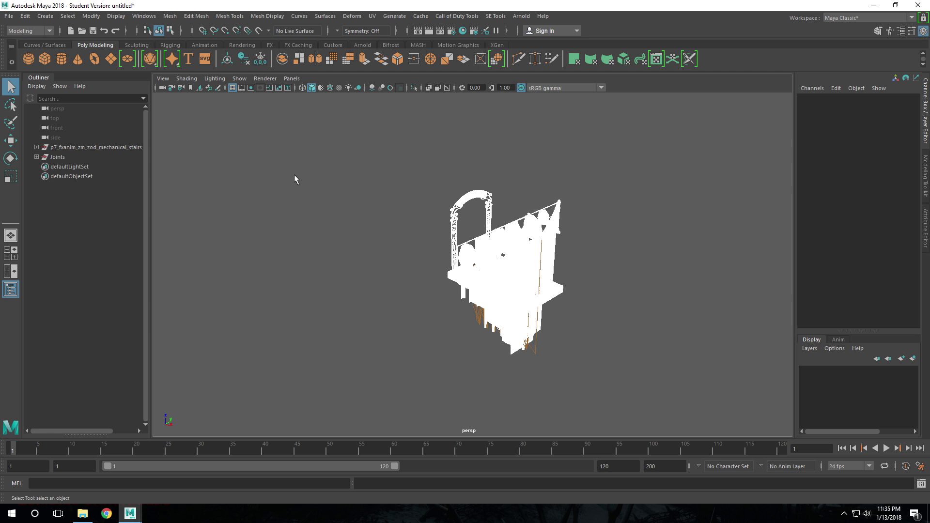
key(6)
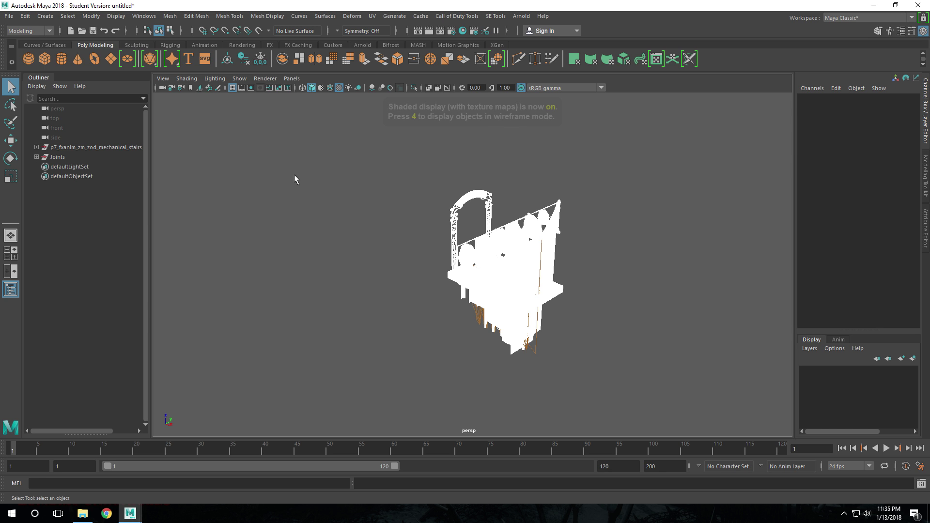
- Try wireframe, wireframe-on-shaded and smooth shaded display on the stairs, then quit Maya
click(303, 88)
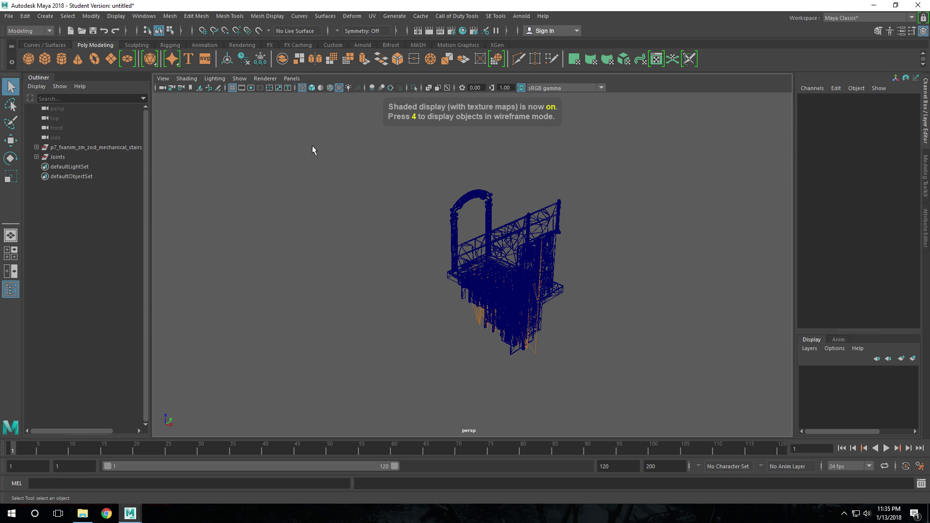
click(329, 88)
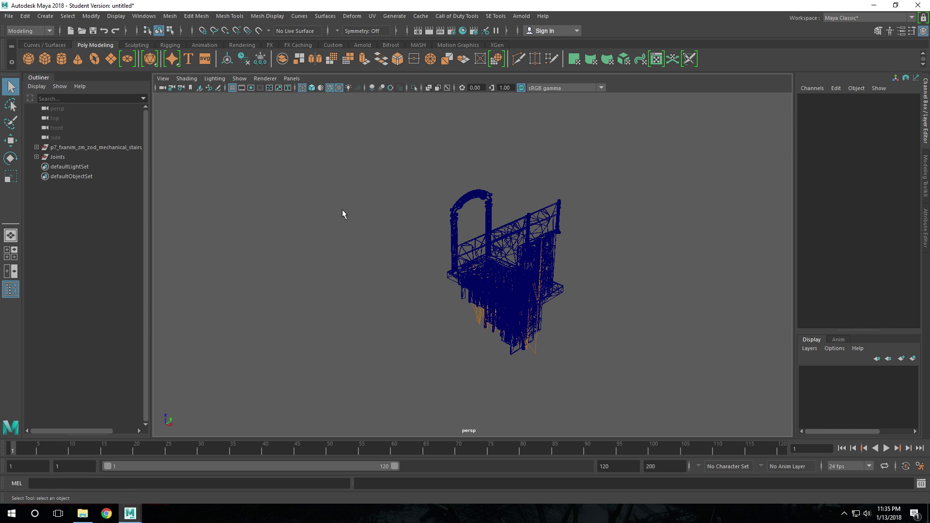
click(311, 88)
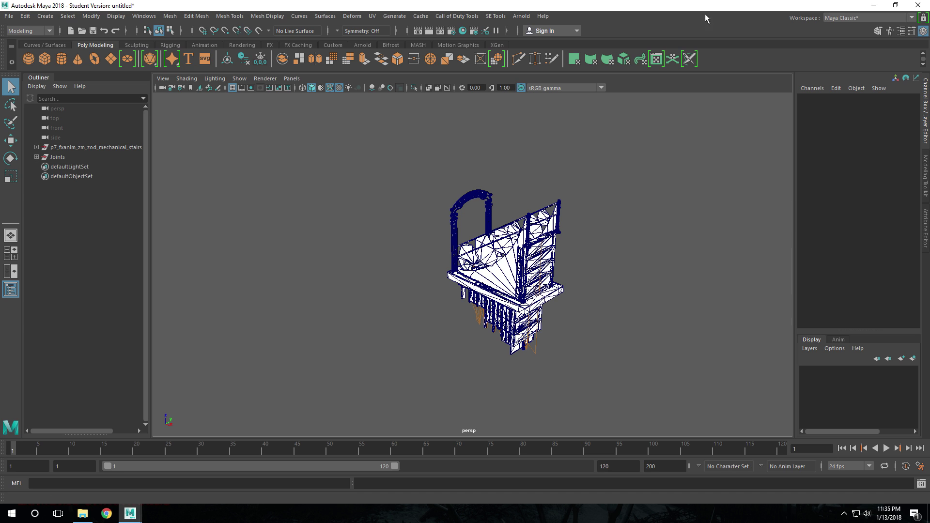
click(915, 7)
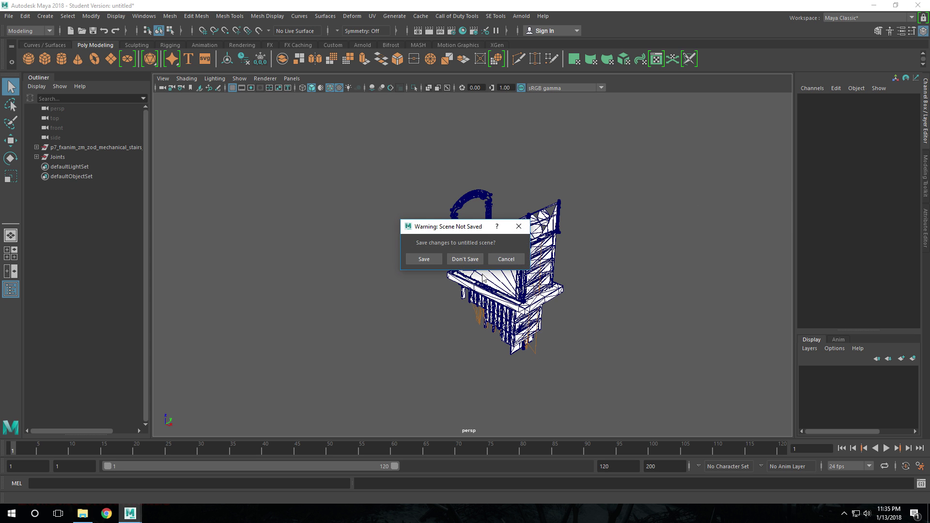
- Close Maya without saving and open a new File Explorer window from the taskbar
click(464, 259)
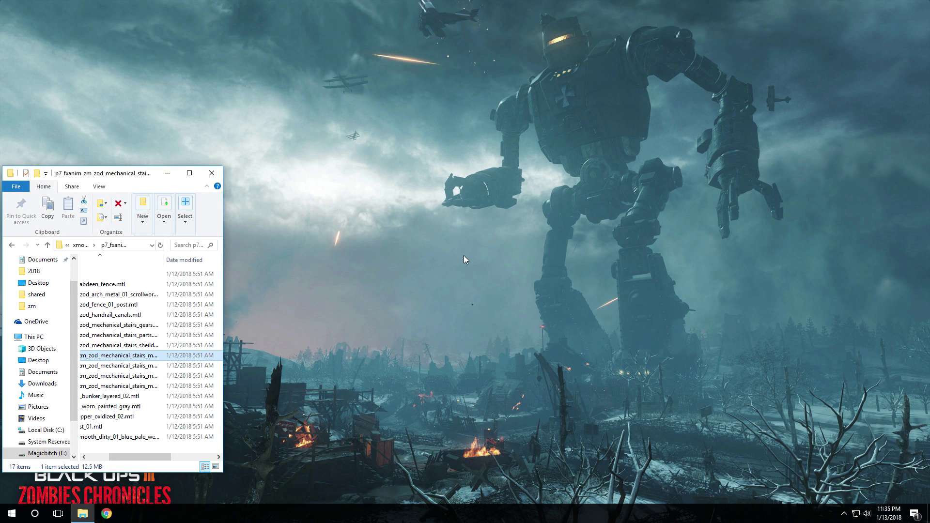
click(351, 131)
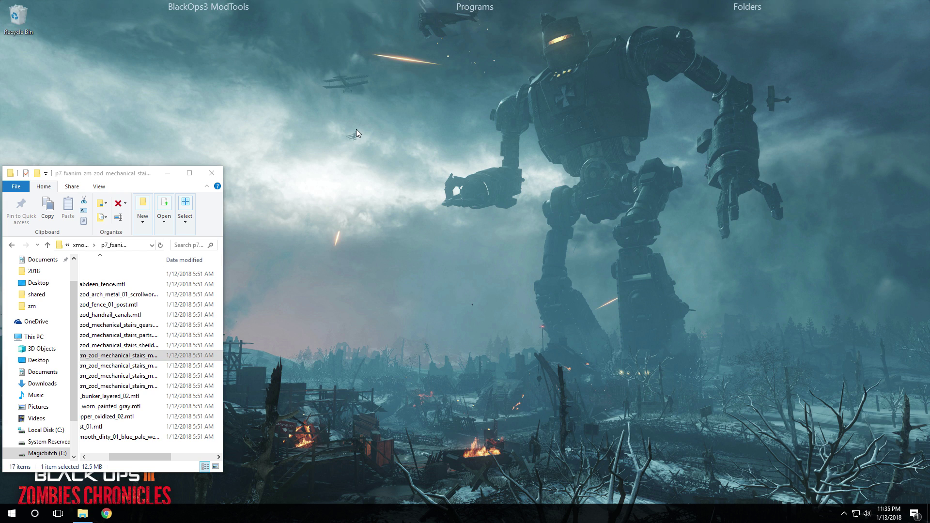
mouse_move(84, 515)
right_click(83, 514)
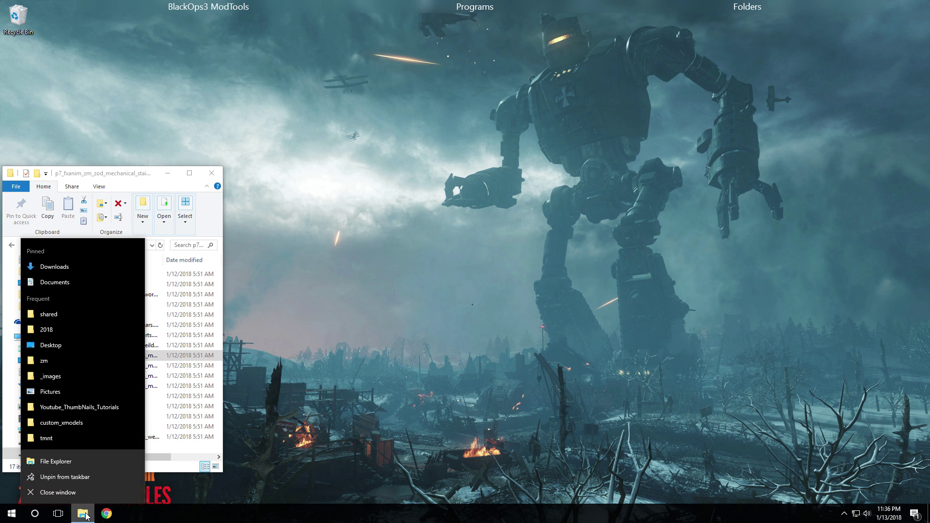
click(92, 461)
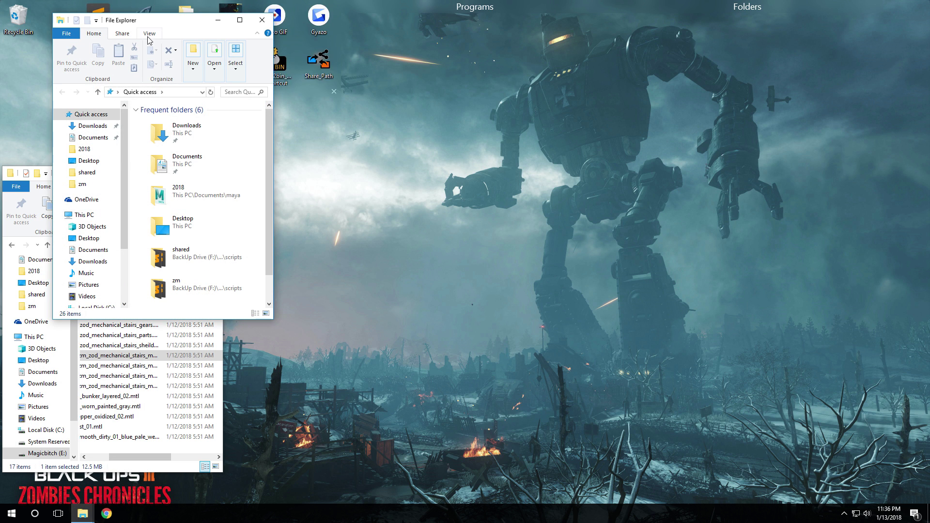
drag(173, 19, 426, 99)
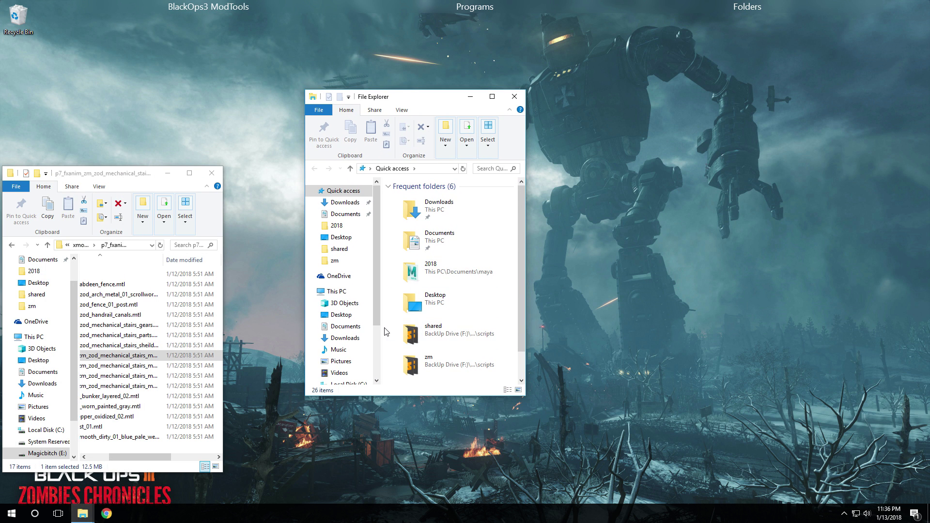
- Go to Documents\maya\2018 and open the Maya environment file
click(345, 328)
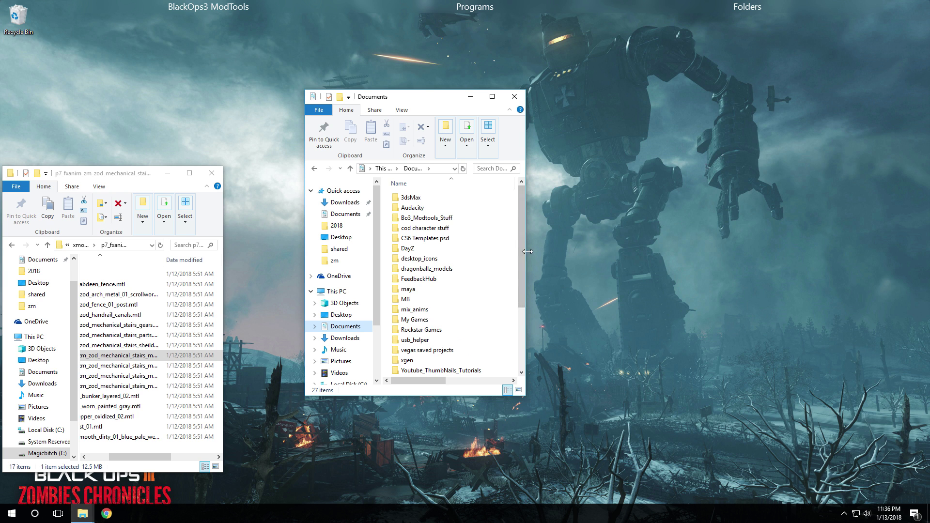
drag(525, 251, 758, 252)
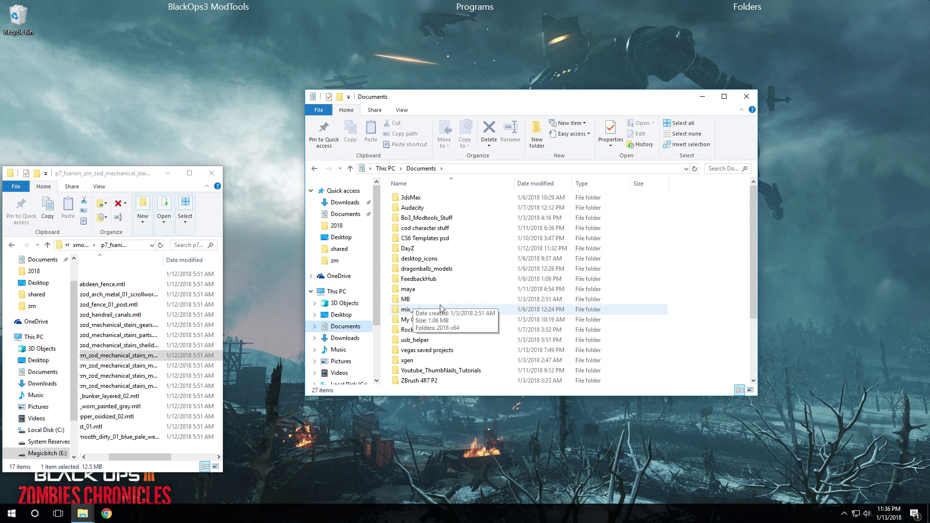
double_click(410, 290)
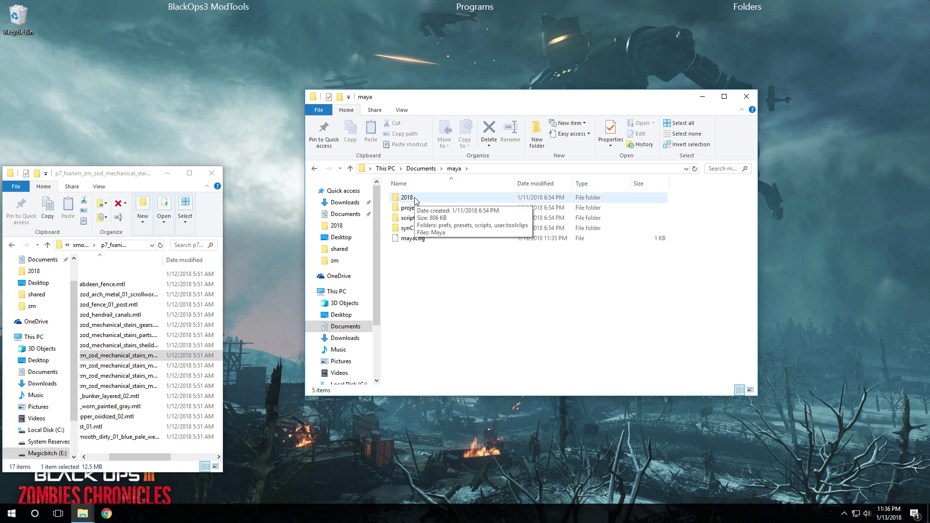
double_click(429, 199)
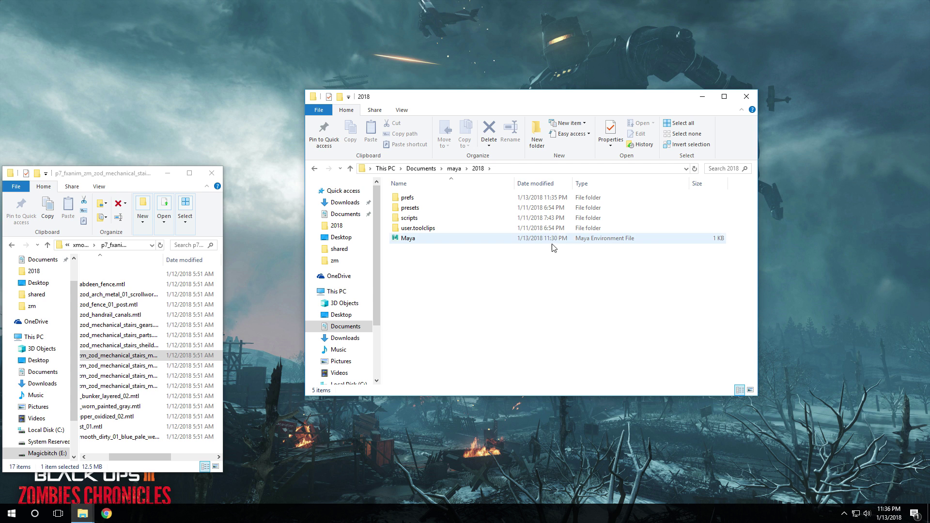
double_click(508, 236)
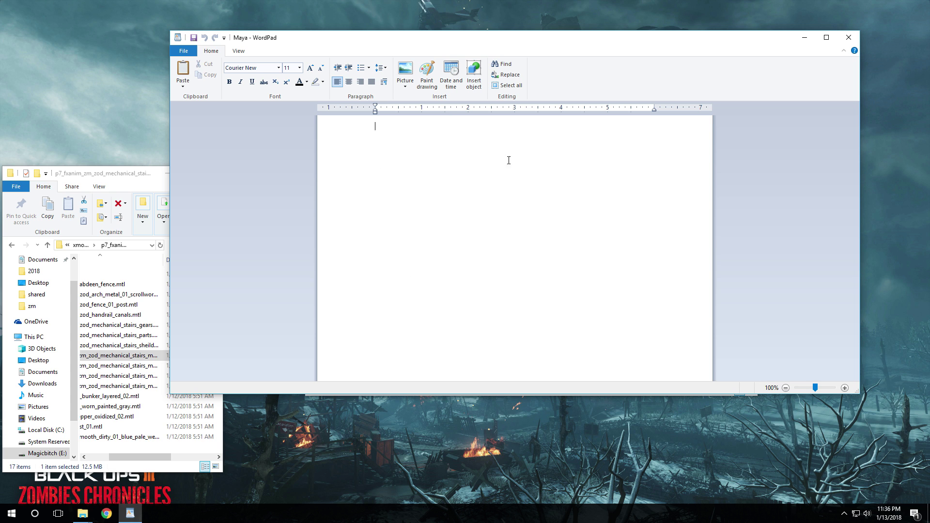
- Minimize WordPad and reopen the Maya environment file in Notepad through Open with > More apps
click(805, 39)
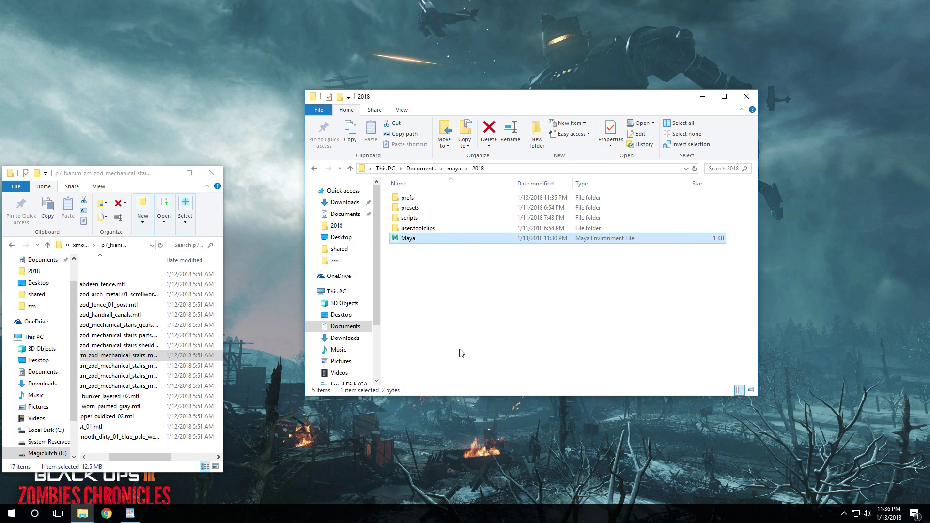
right_click(432, 241)
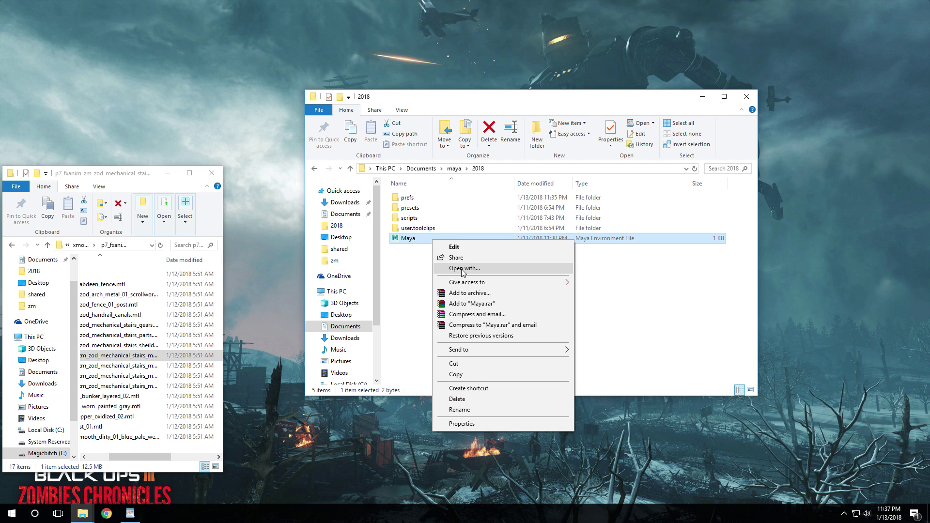
click(462, 270)
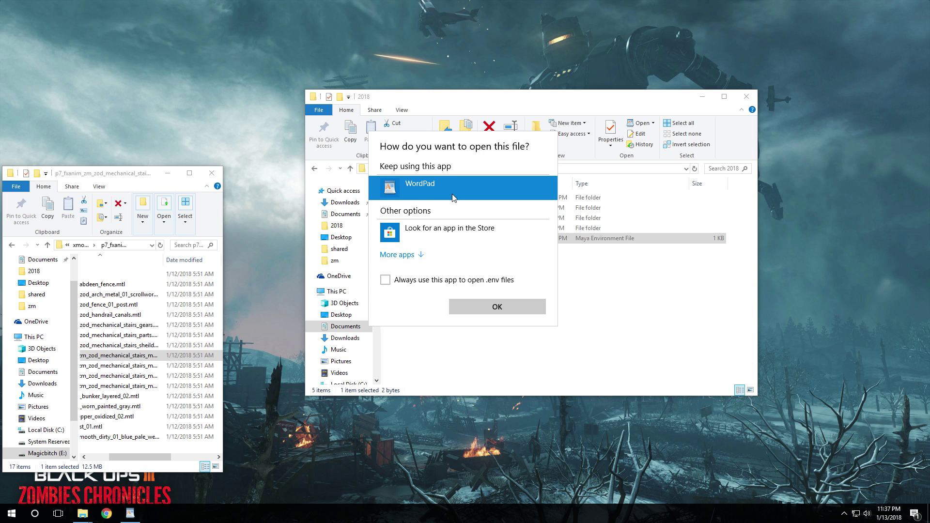
click(403, 255)
scroll(404, 252, down, 2)
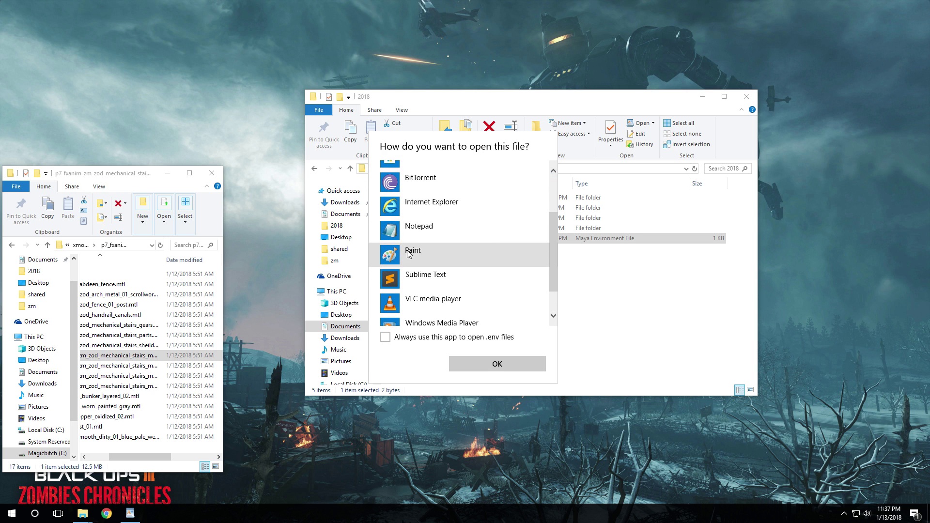
click(408, 234)
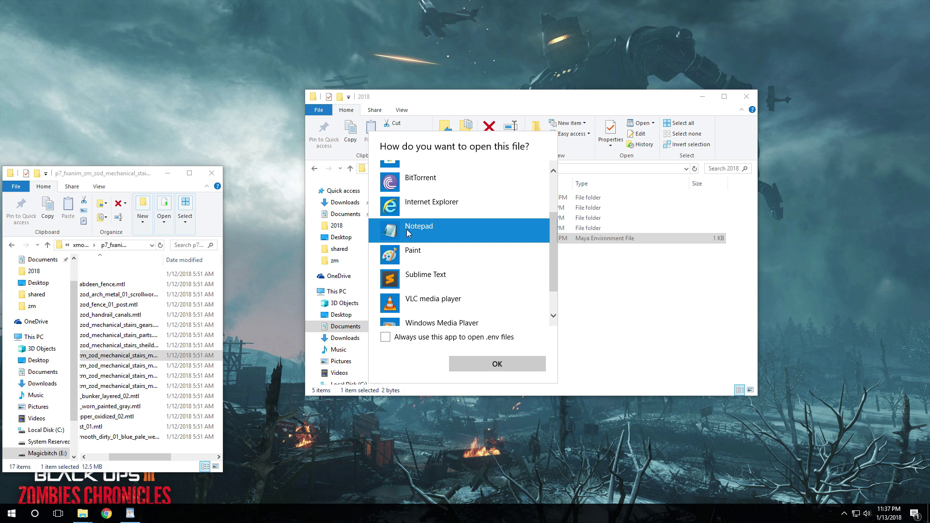
click(496, 365)
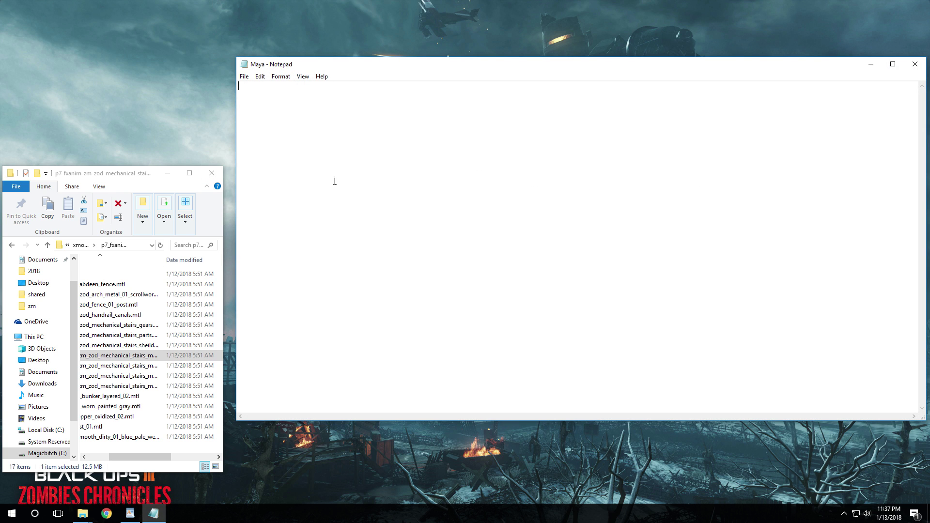
- Paste MAYA_ENABLE_LEGACY_VIEWPORT=1 into Maya.env, save it, and close Notepad and the 2018 folder
right_click(301, 146)
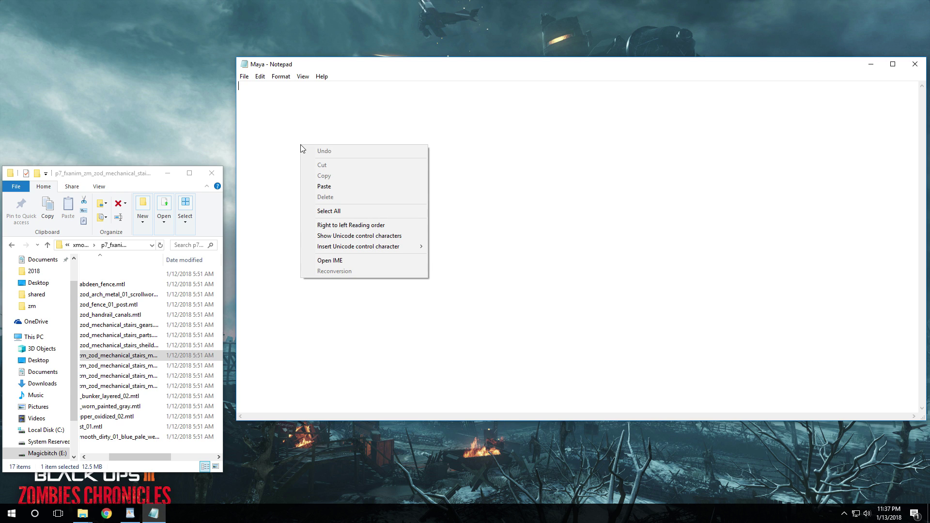
click(330, 188)
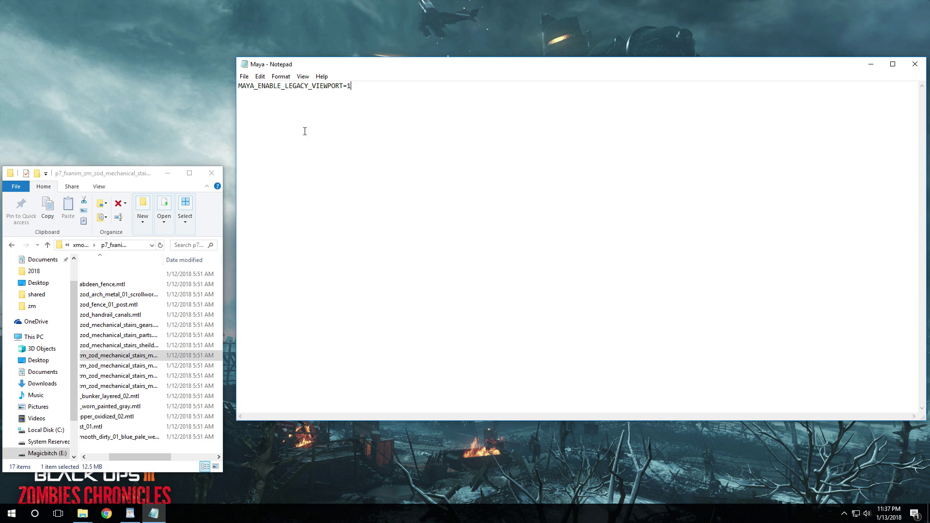
click(241, 76)
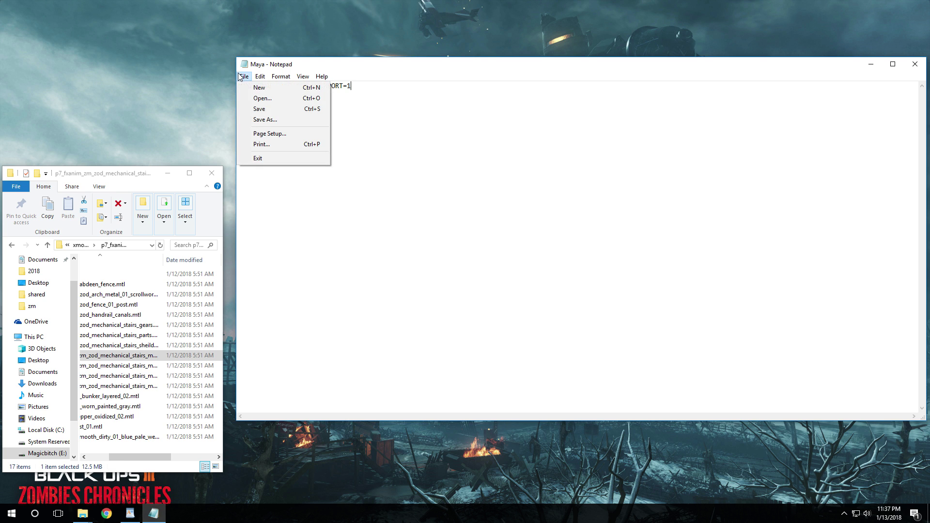
click(253, 109)
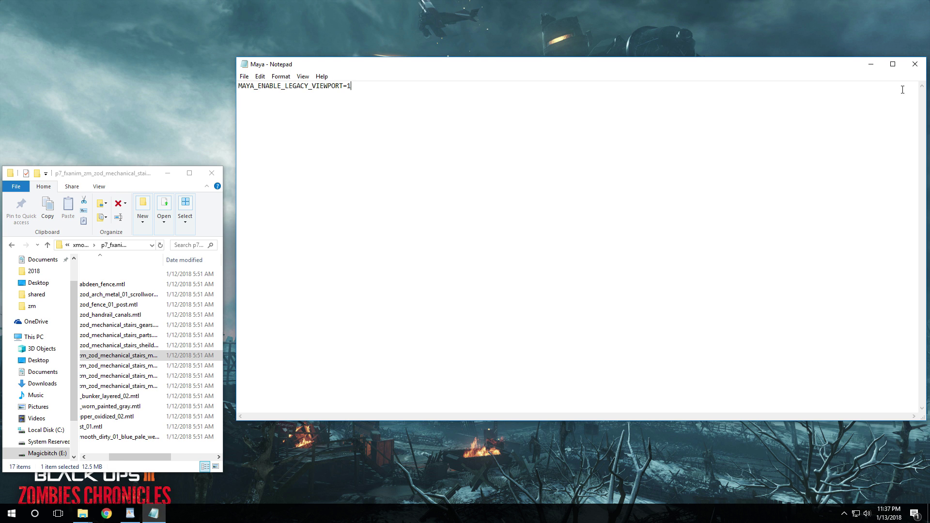
click(916, 64)
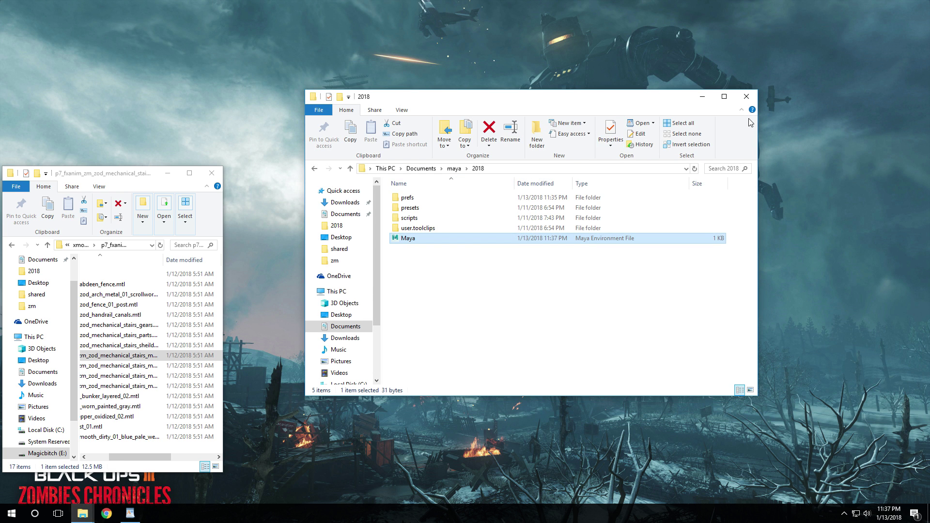
click(747, 96)
- Relaunch Maya 2018 from the desktop, close What's New, and show the viewport Renderer choices
mouse_move(467, 4)
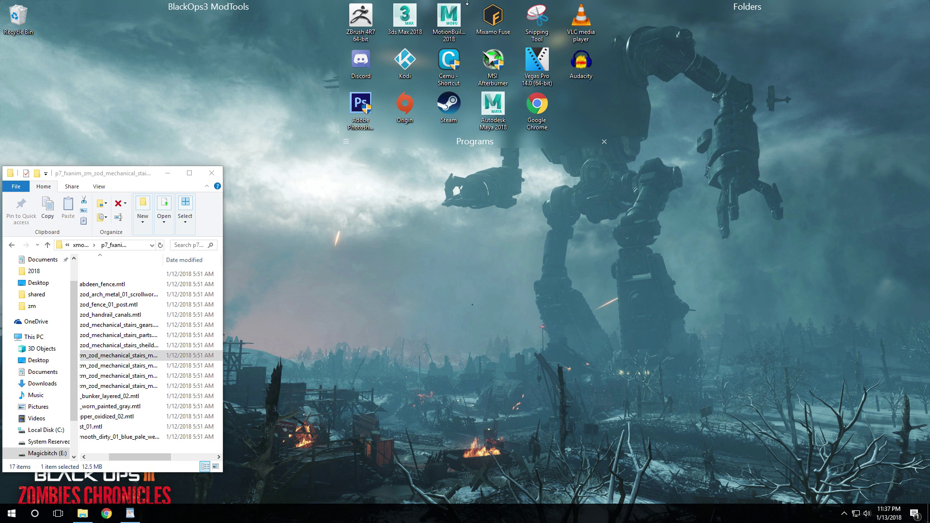
double_click(487, 103)
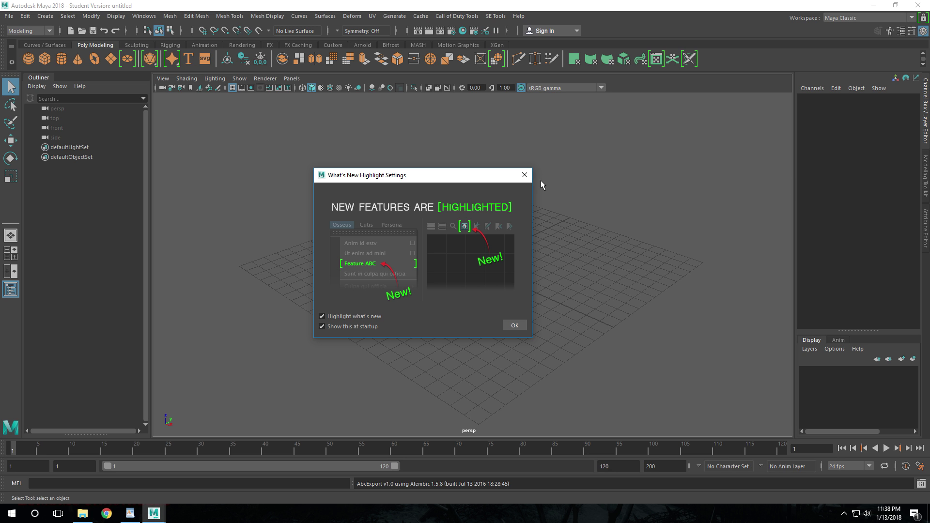
click(524, 175)
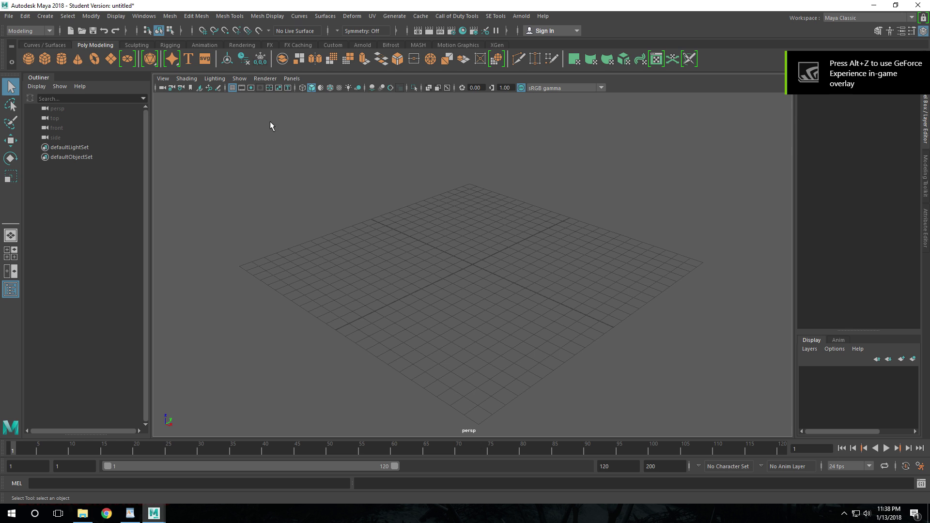
click(265, 79)
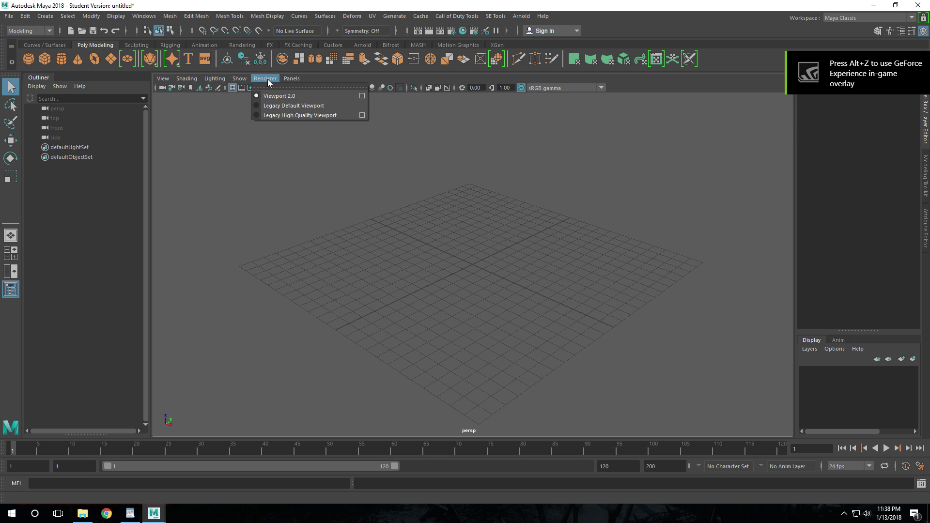
- Switch to Legacy Default Viewport and drag the stairs .ma file from Explorer into Maya again
click(267, 106)
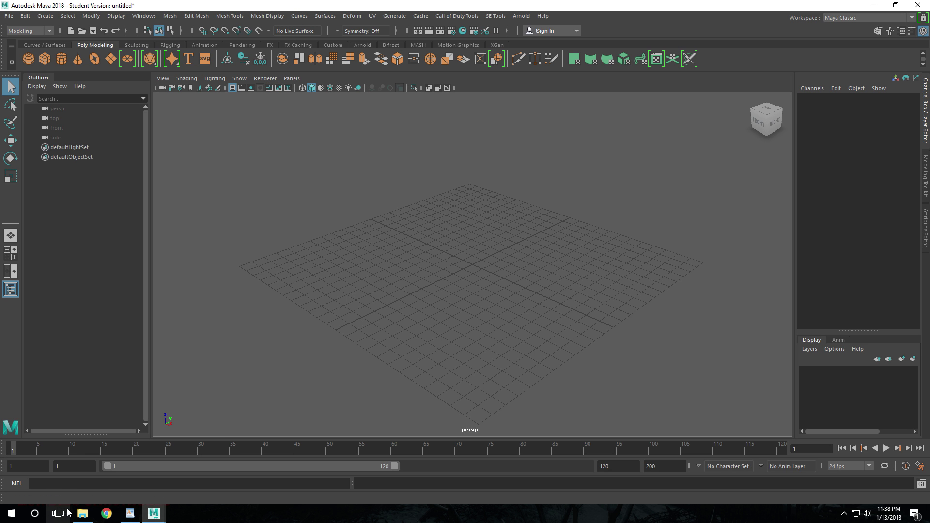
click(82, 513)
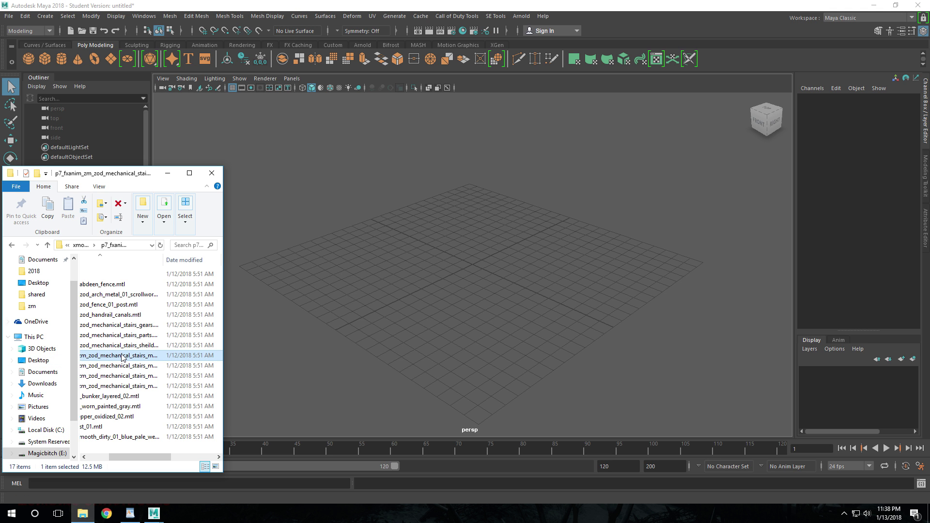
drag(122, 357, 436, 301)
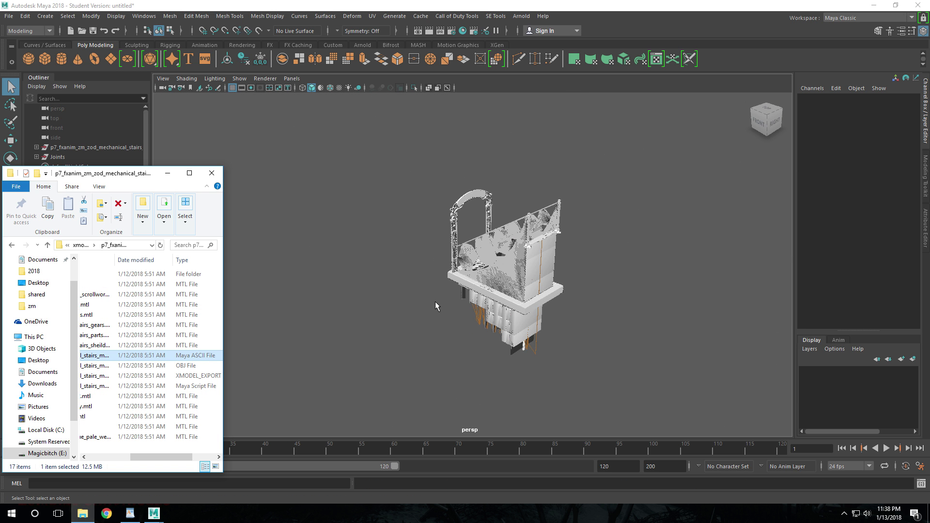
- Keep Legacy Default Viewport, turn on textured display (6), and view the stairs from the front
click(265, 79)
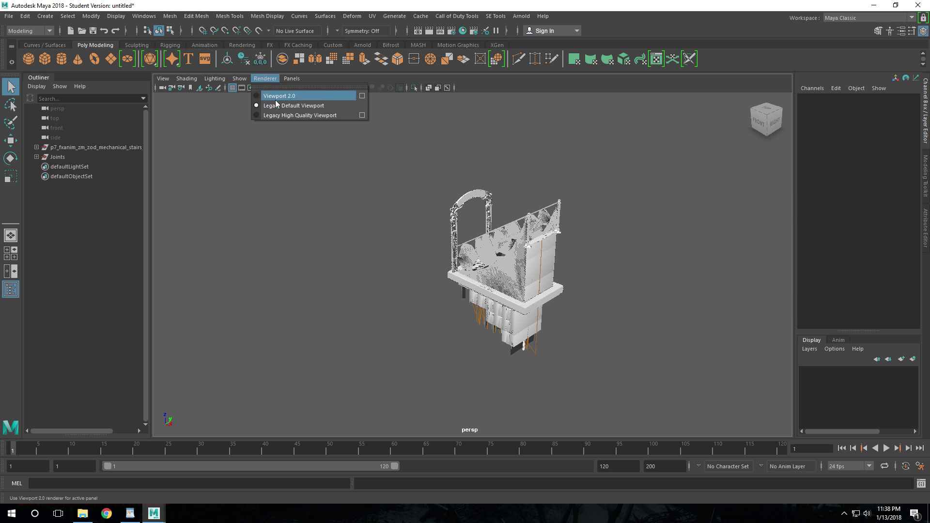
click(300, 111)
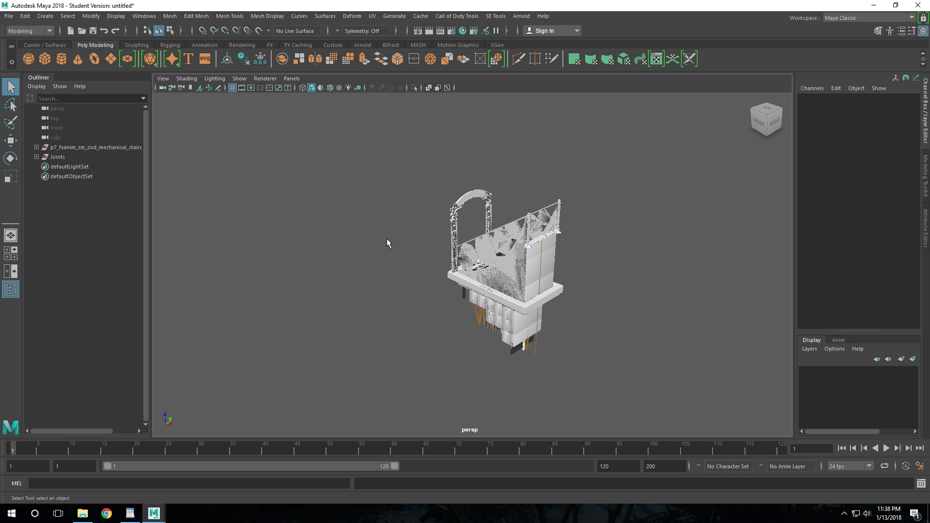
key(6)
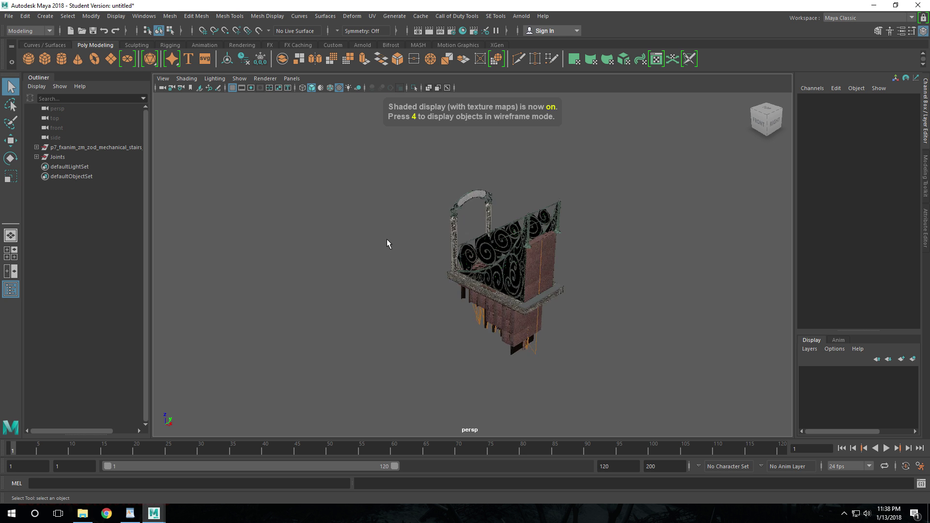
scroll(387, 240, up, 3)
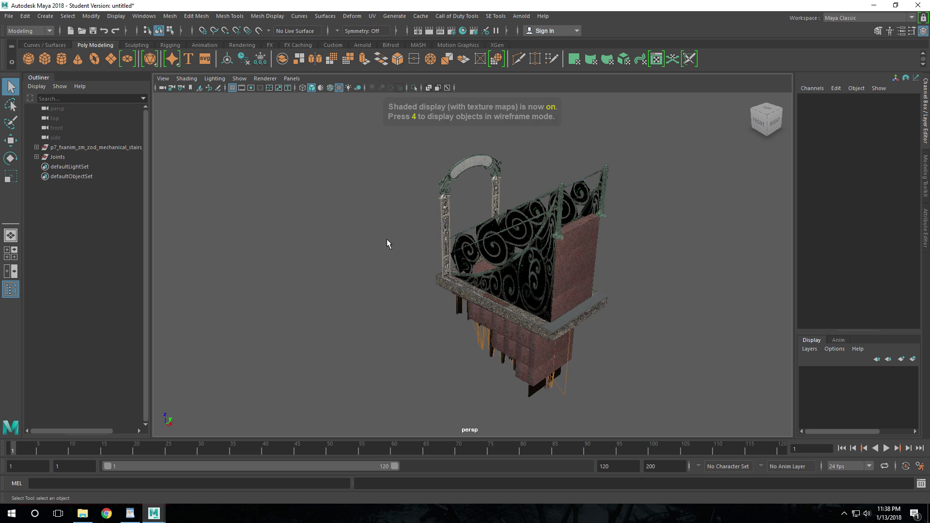
click(761, 122)
scroll(436, 184, down, 3)
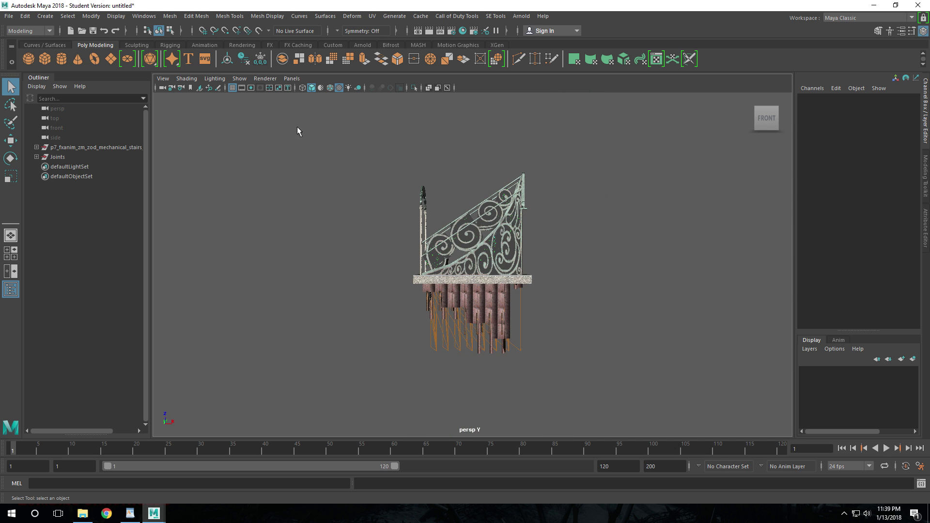
click(264, 78)
click(271, 179)
scroll(271, 182, down, 3)
scroll(271, 182, up, 5)
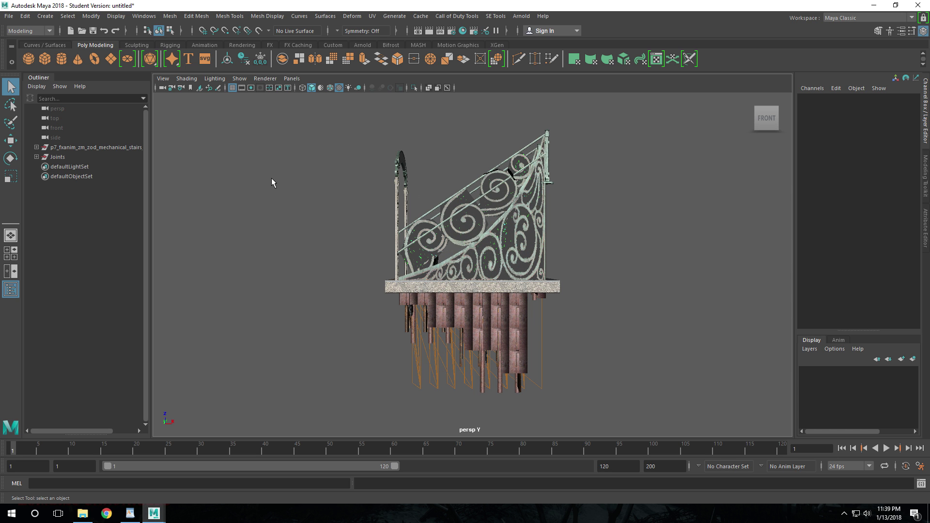